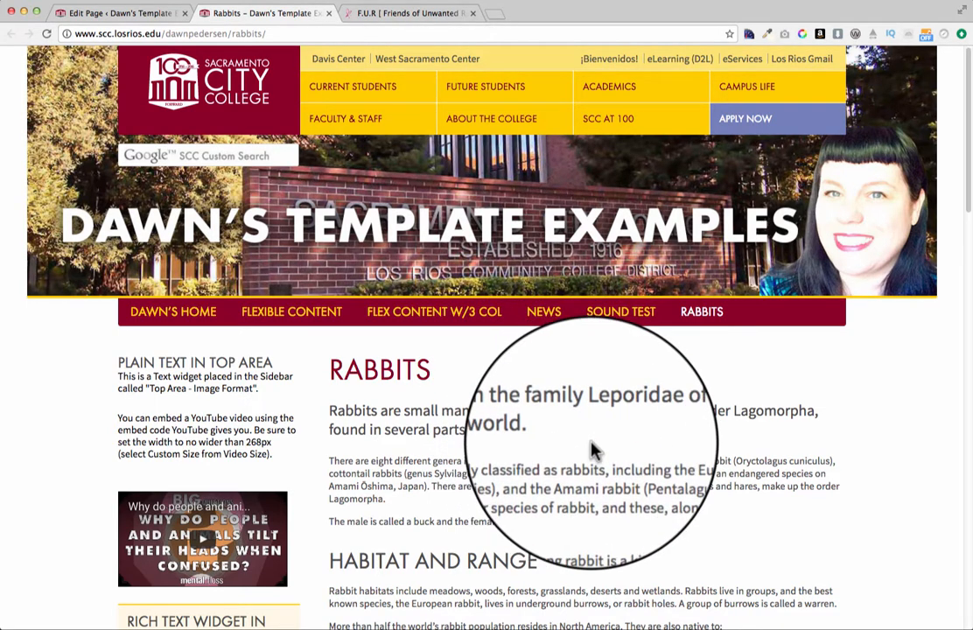
Step: Open the Rabbits page for editing from the list of all pages in the WordPress admin
click(116, 14)
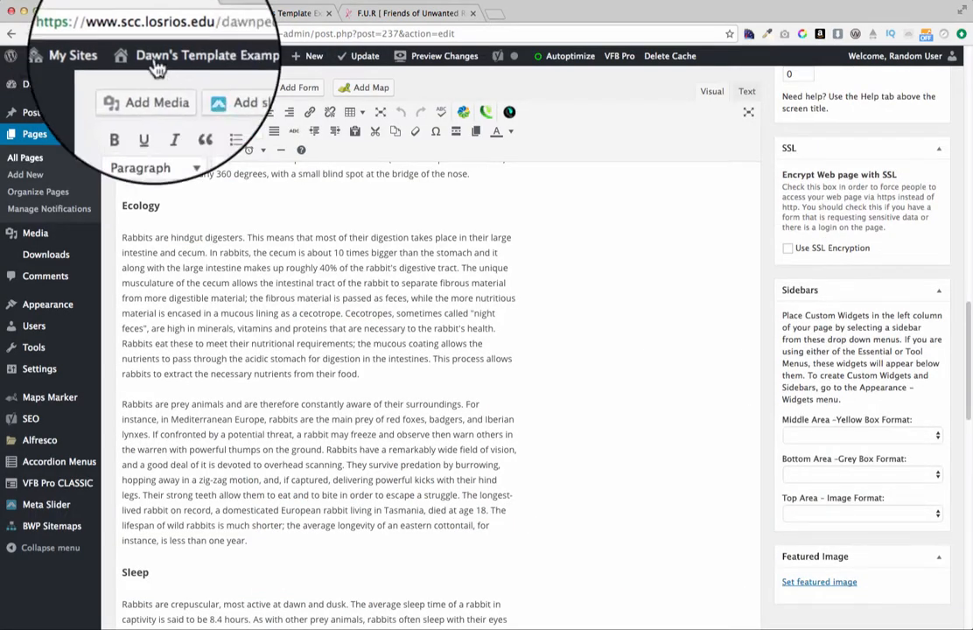
scroll(272, 301, up, 10)
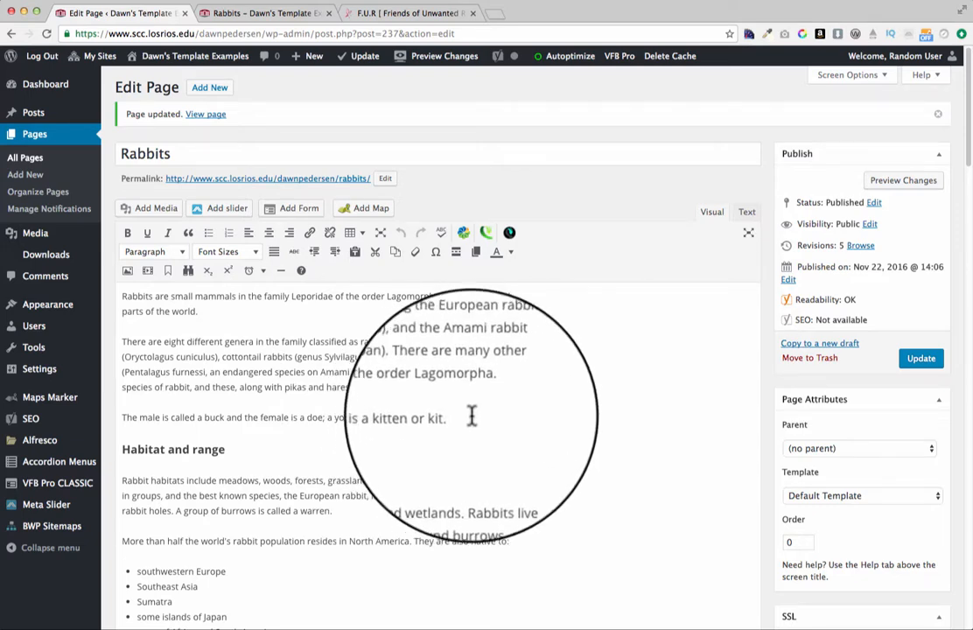
click(25, 158)
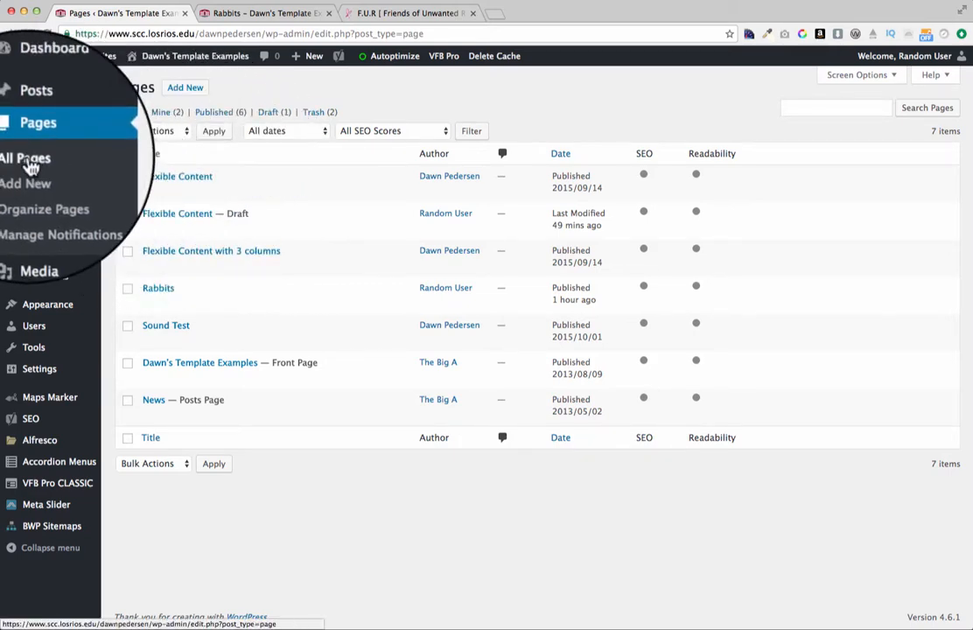
click(158, 290)
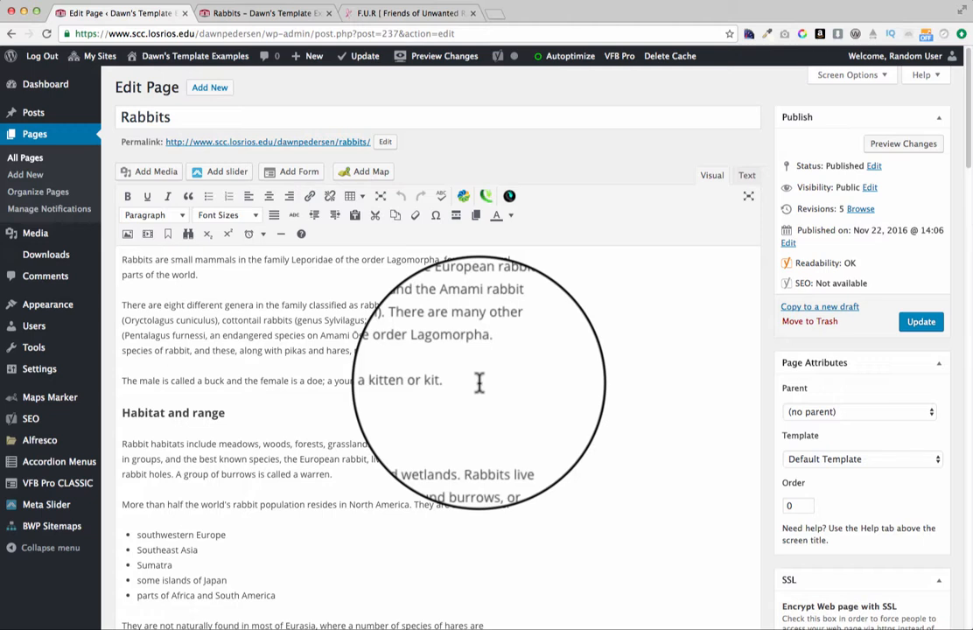
Step: Add a new paragraph reading "Flexible Content Template" after the paragraph ending in "a kitten or kit."
click(479, 380)
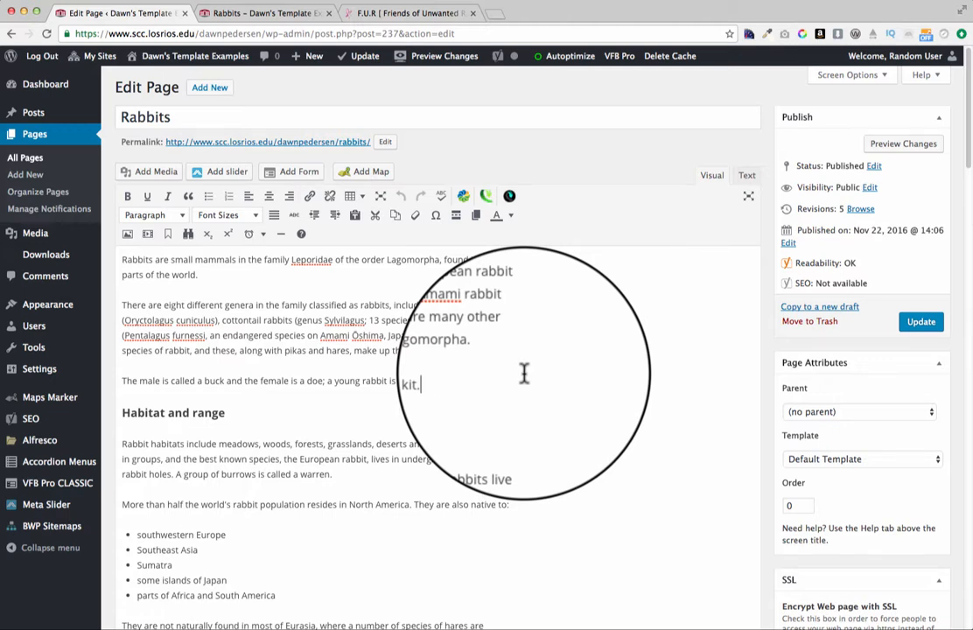
key(Return)
text(Flex)
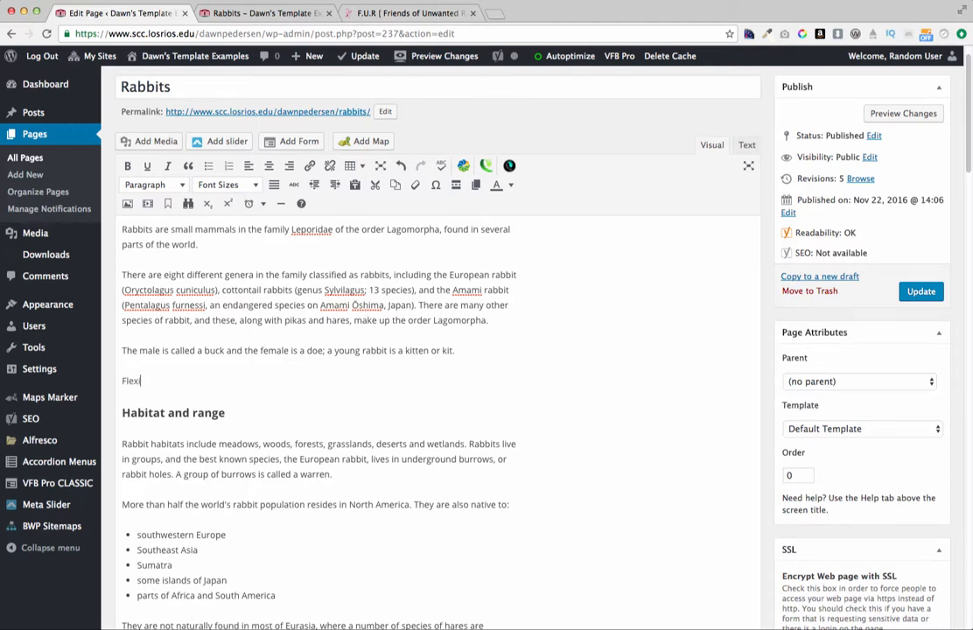
text(ible Content Template)
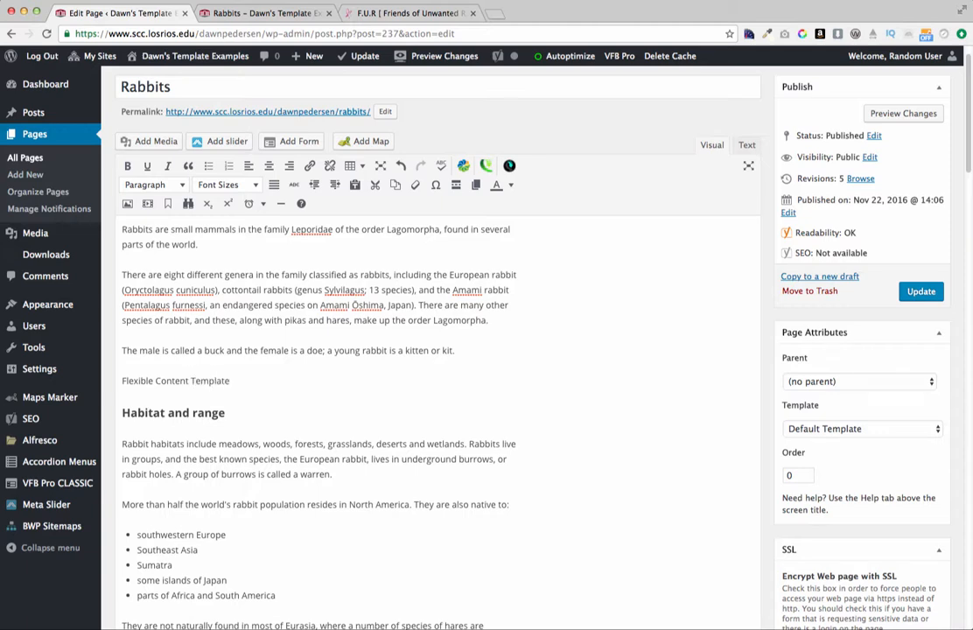
Step: Link the text "Flexible Content Template" to the site's existing Flexible Content page, found by searching "flex", and update the Rabbits page
click(240, 380)
drag(240, 380, 95, 380)
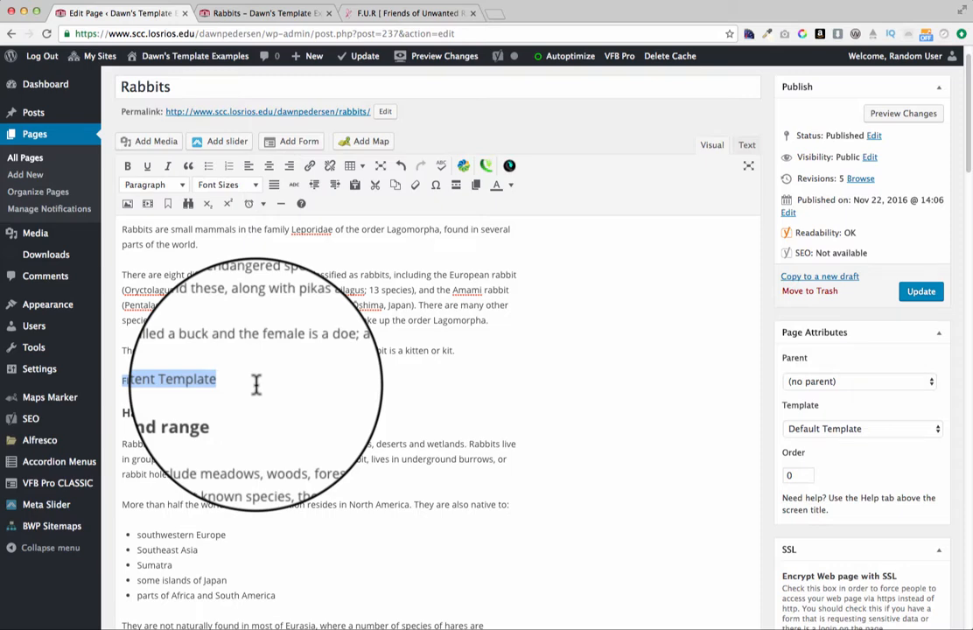
click(311, 171)
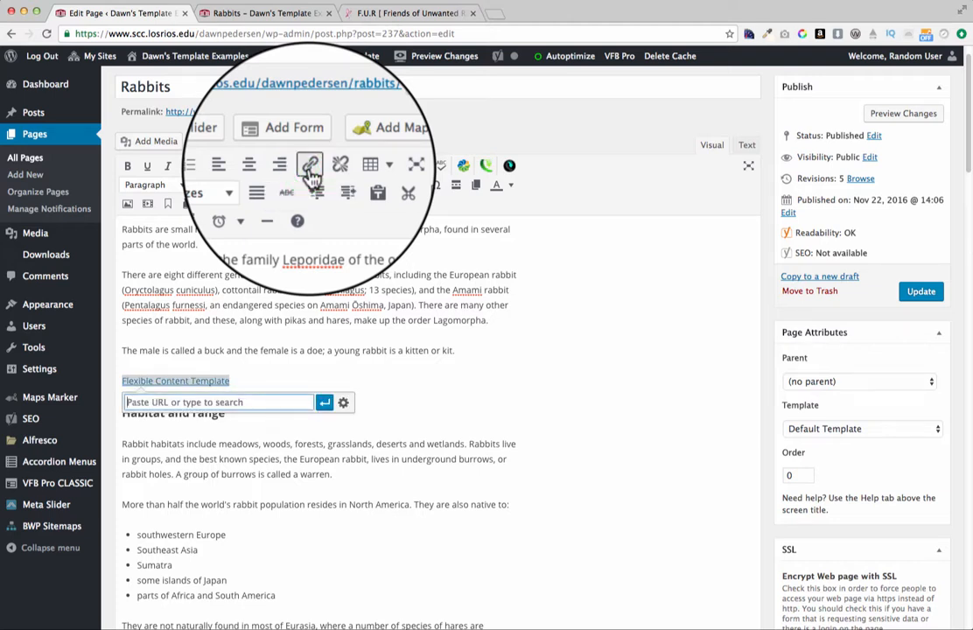
text(flex)
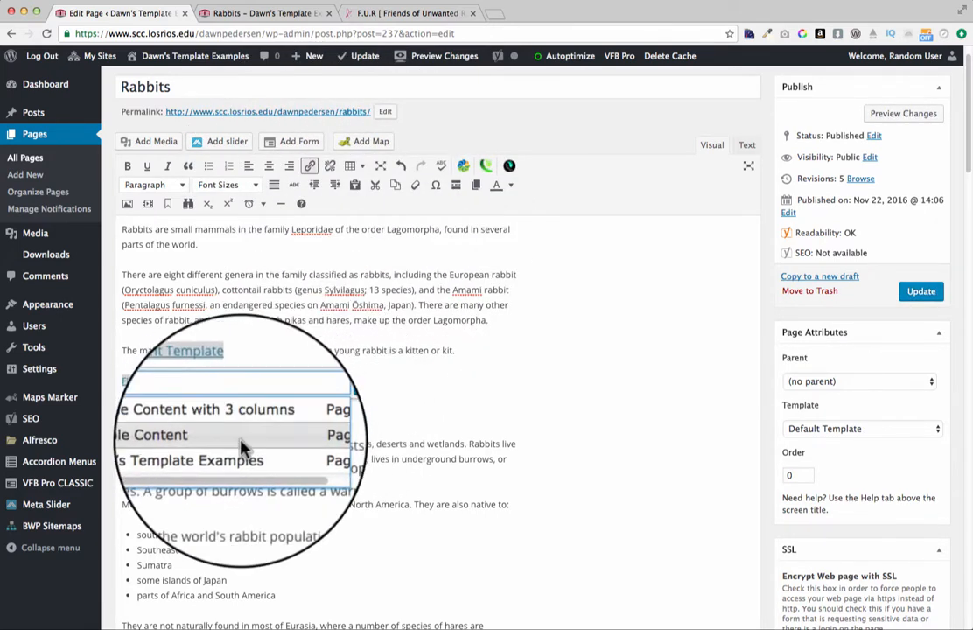
click(178, 448)
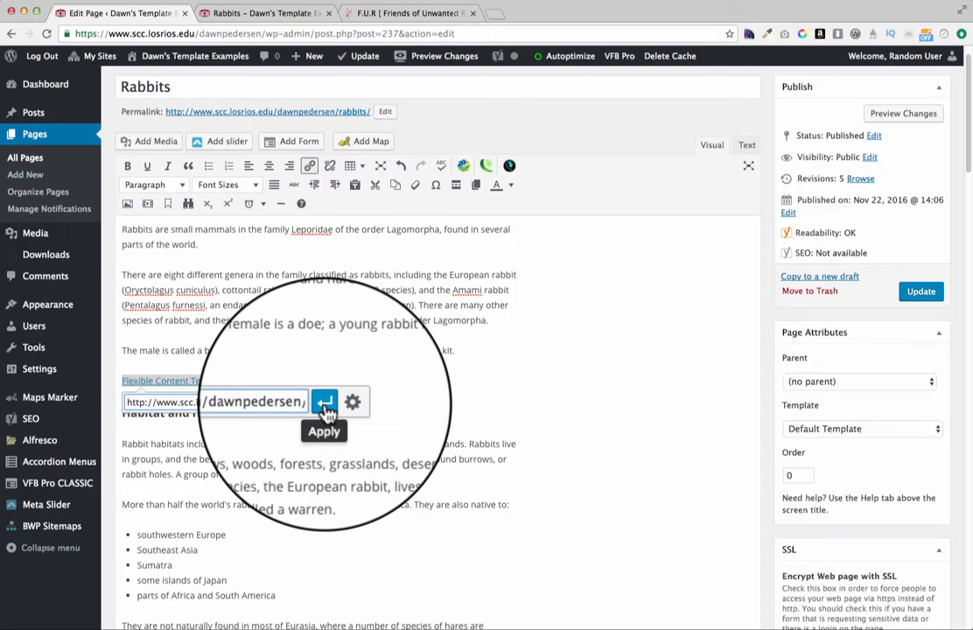
click(325, 403)
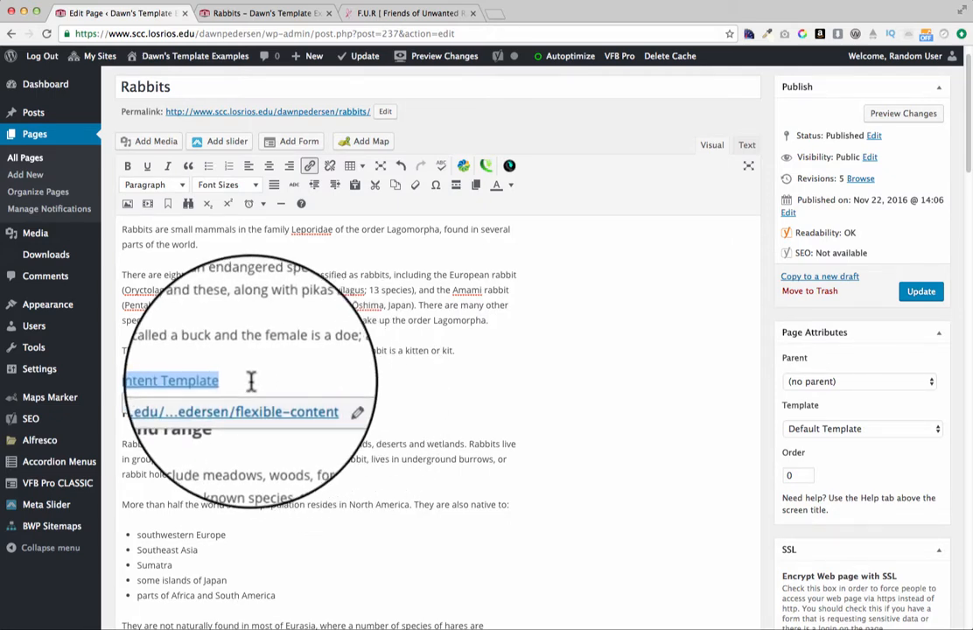
click(366, 58)
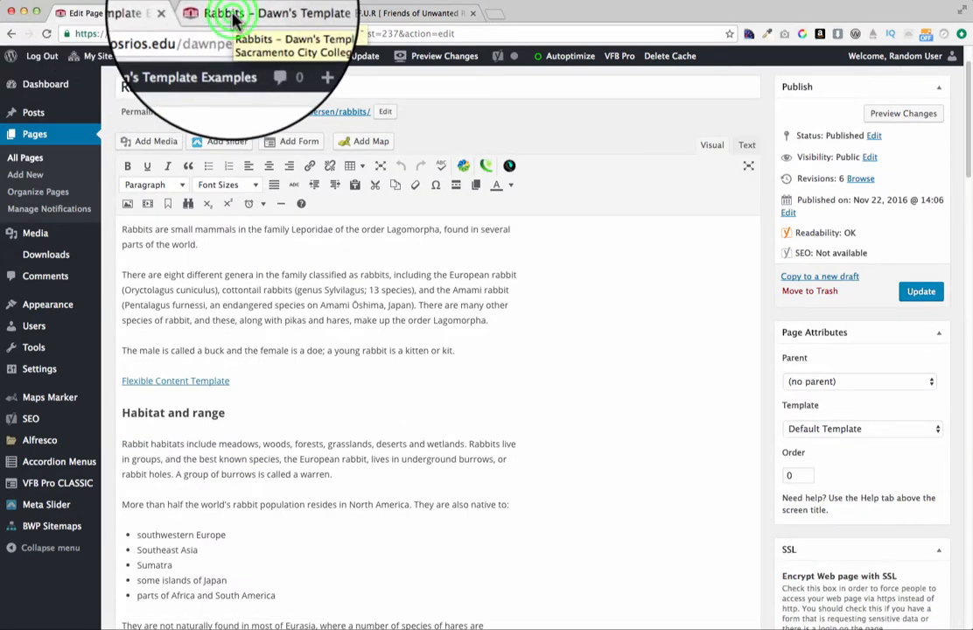
Step: Reload the published Rabbits page, test the Flexible Content Template link and return to the Rabbits page
click(234, 16)
click(46, 37)
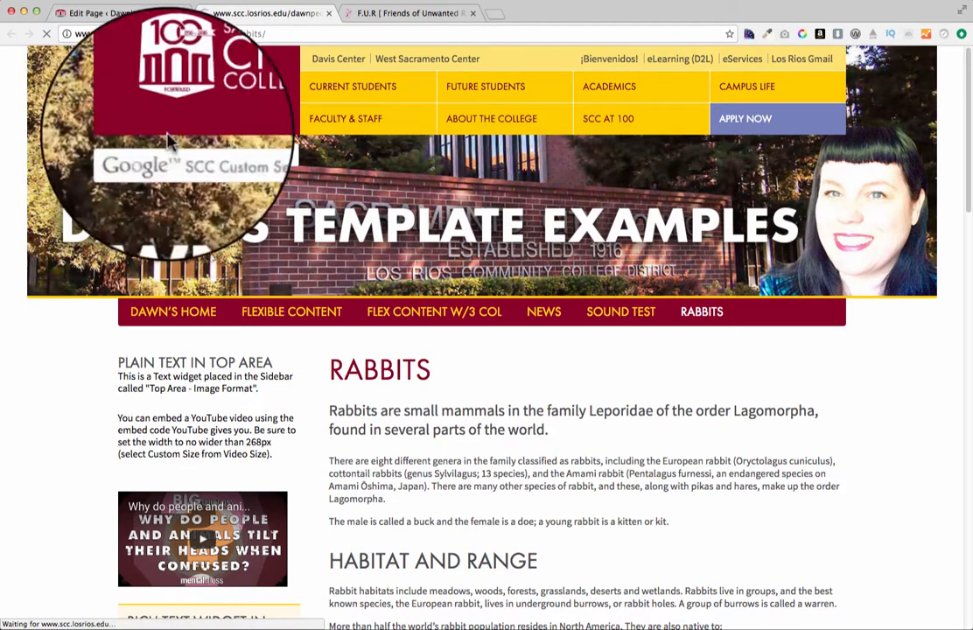
scroll(682, 443, down, 2)
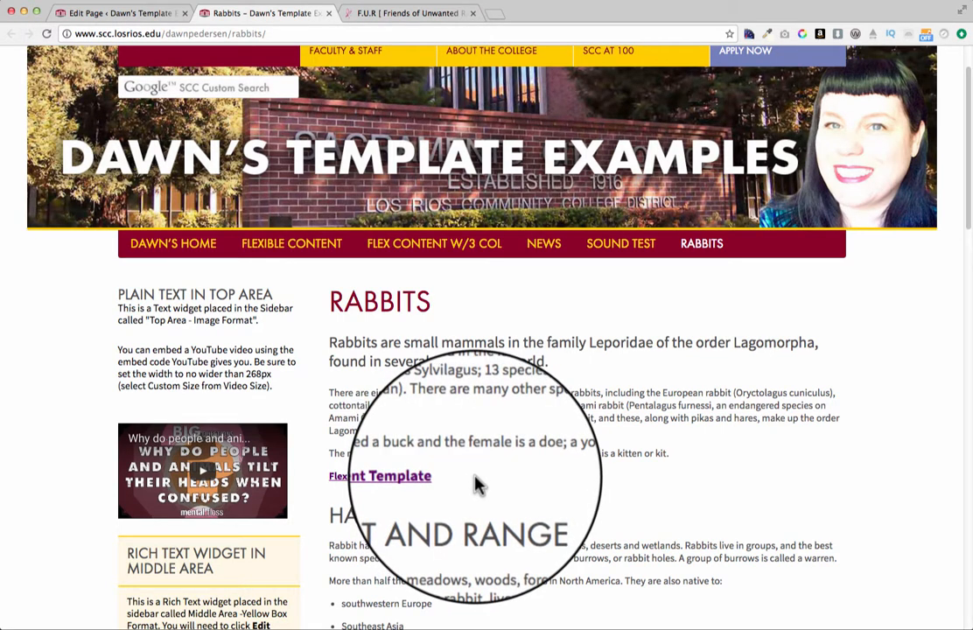
scroll(477, 485, down, 1)
scroll(477, 485, down, 1)
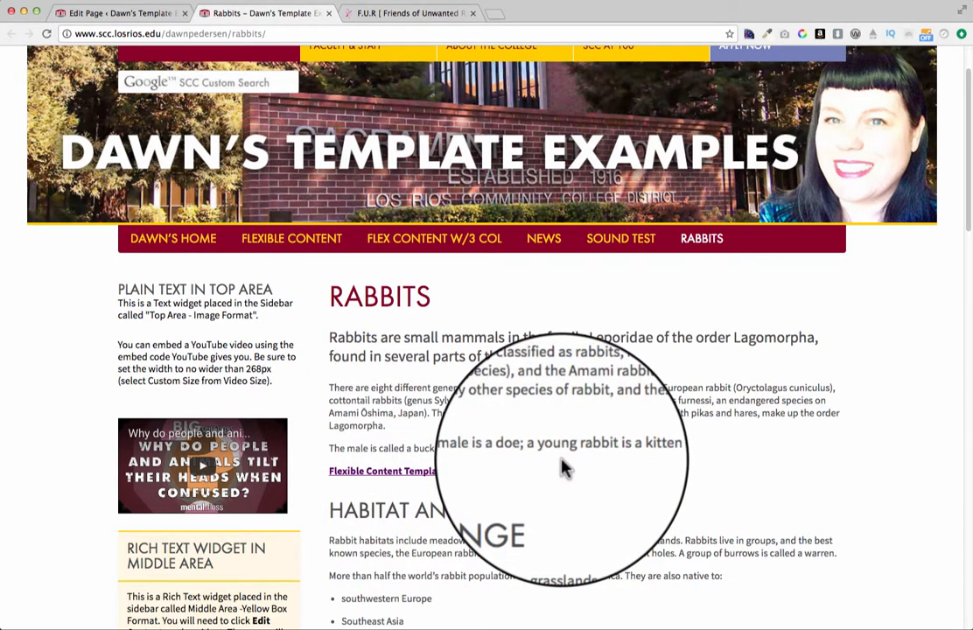
click(385, 471)
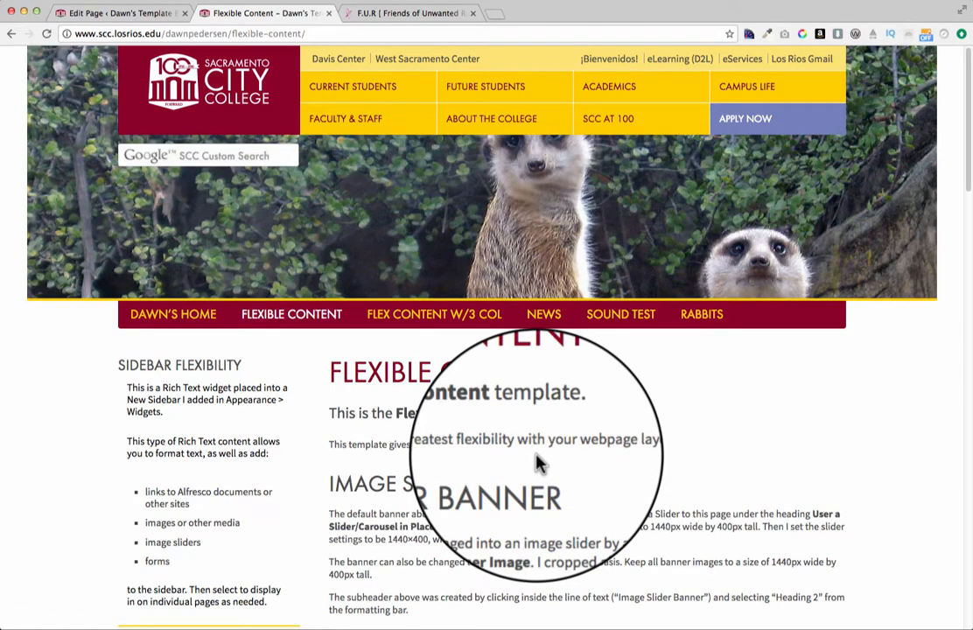
click(18, 44)
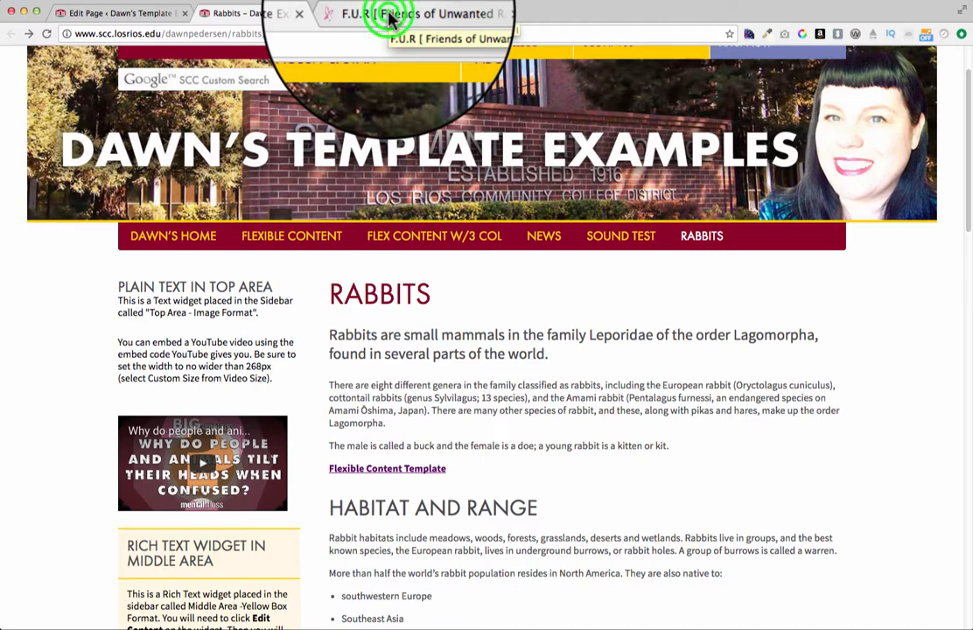
Step: View the Friends of Unwanted Rabbits site, then add the line "Adopt a Rescue Rabbit" below the Flexible Content Template link on the Rabbits page
click(389, 16)
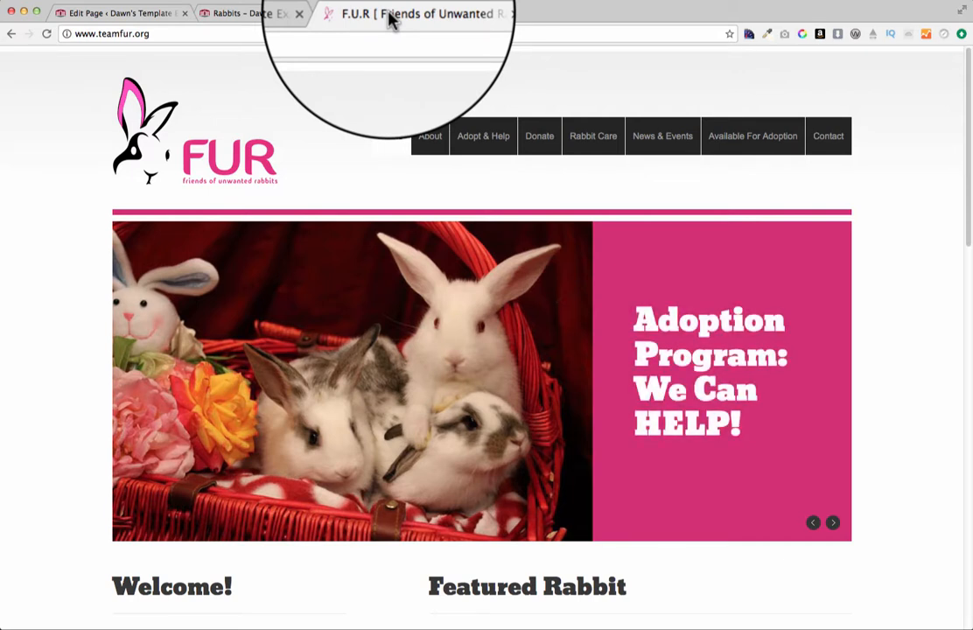
click(127, 13)
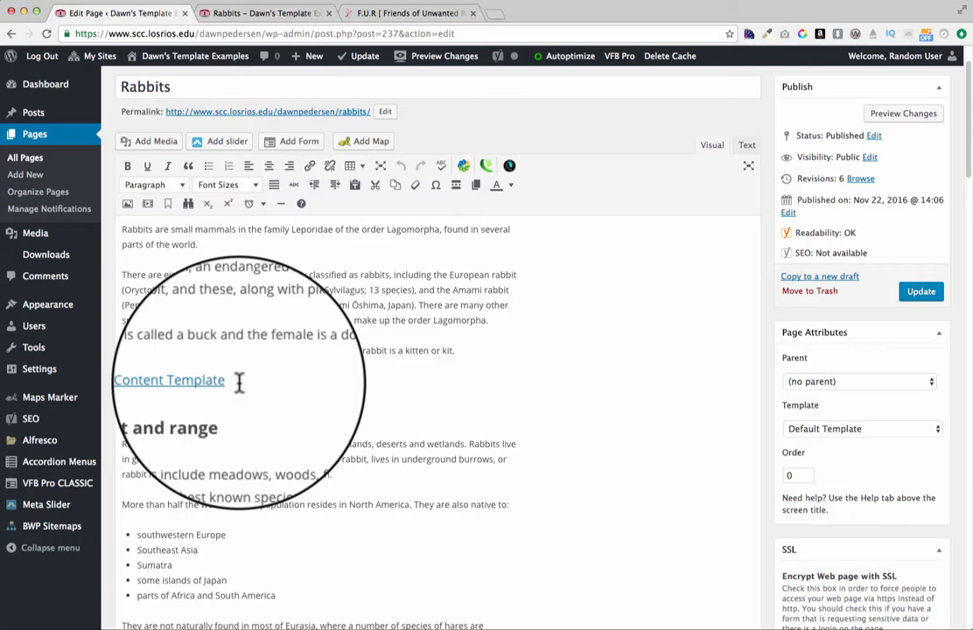
click(238, 381)
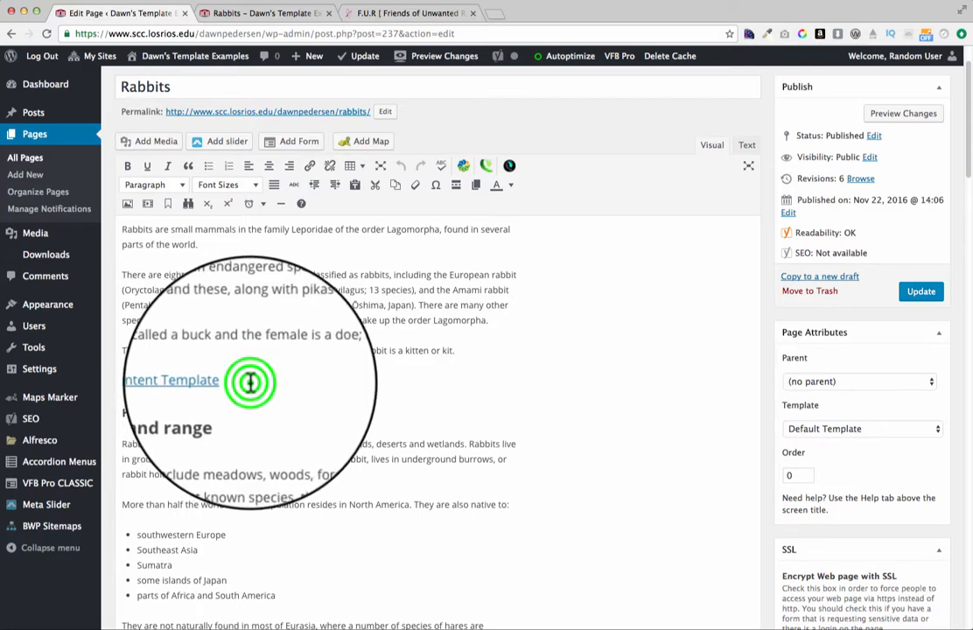
key(Return)
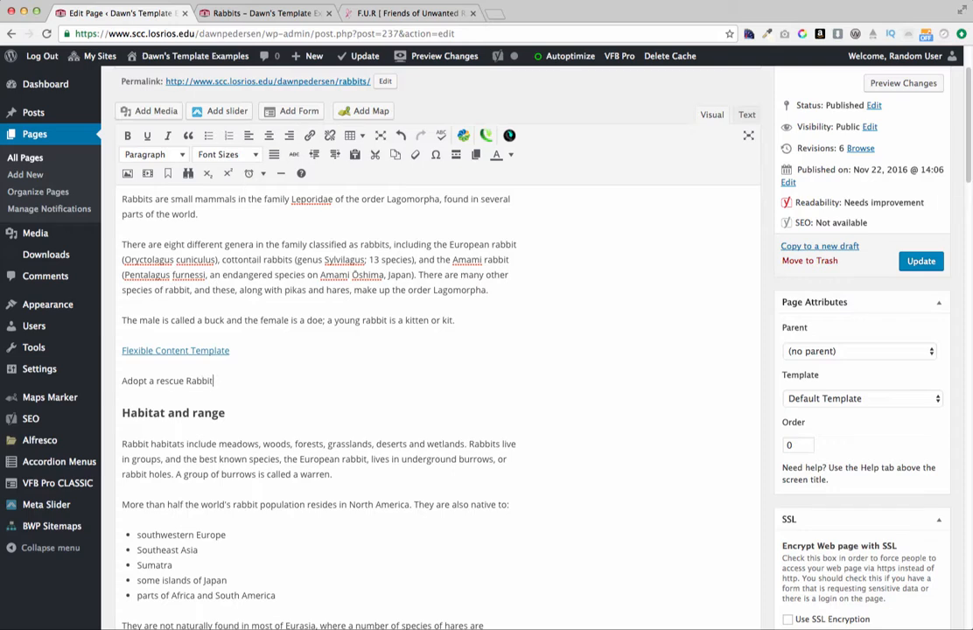
click(164, 381)
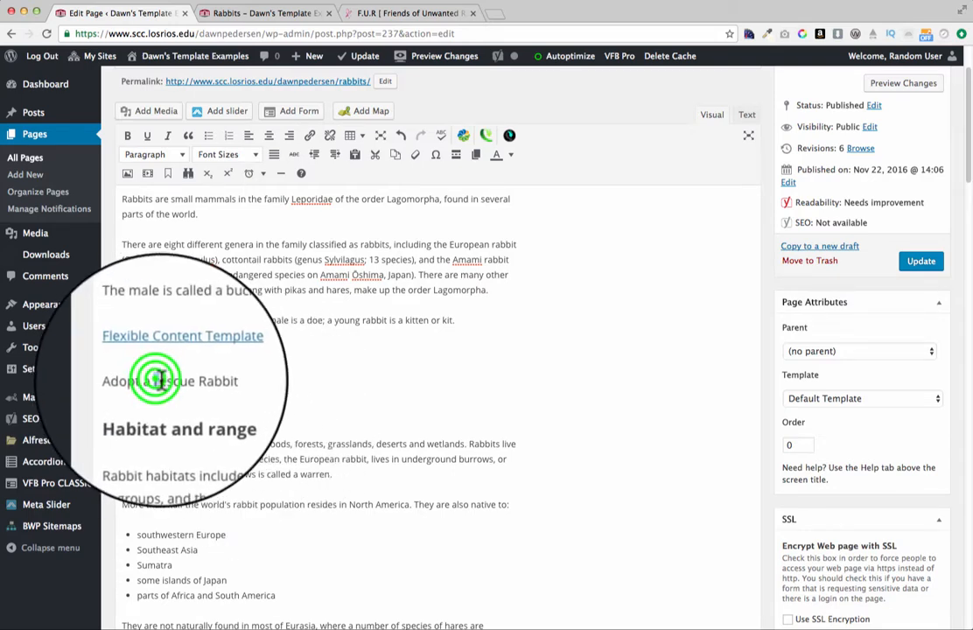
text(R)
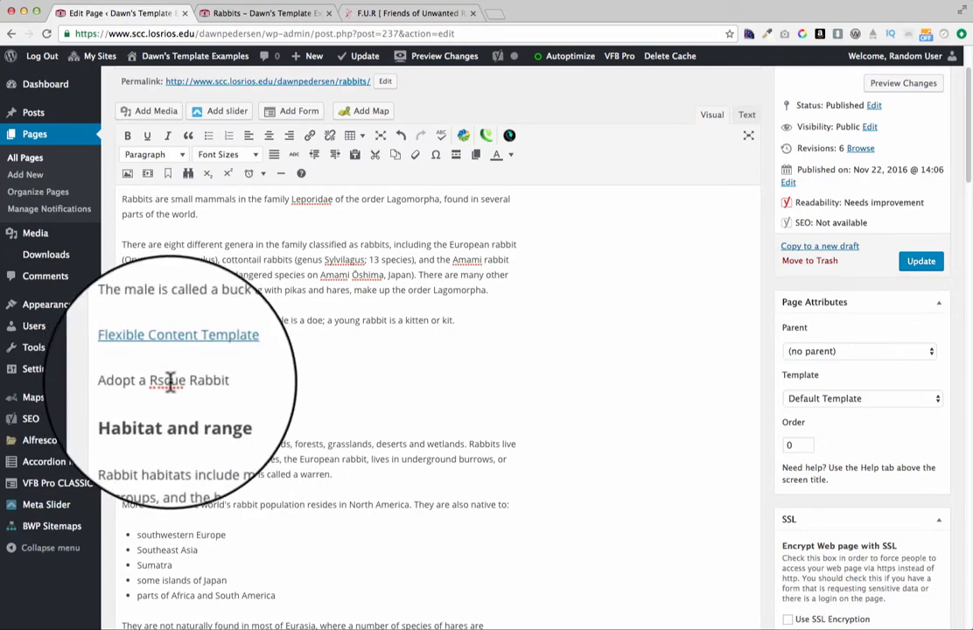
text(e)
drag(122, 380, 214, 381)
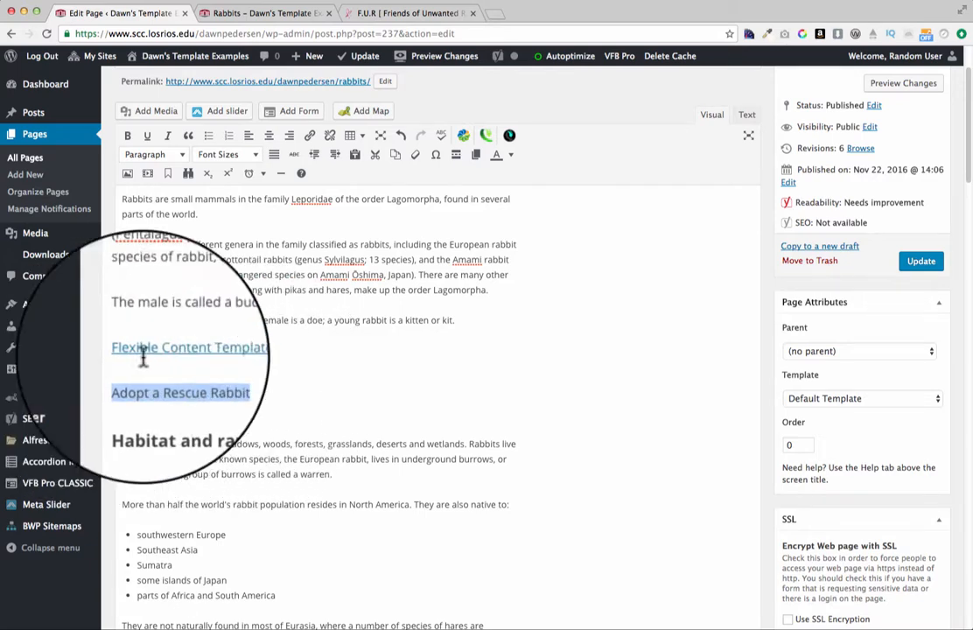
click(390, 13)
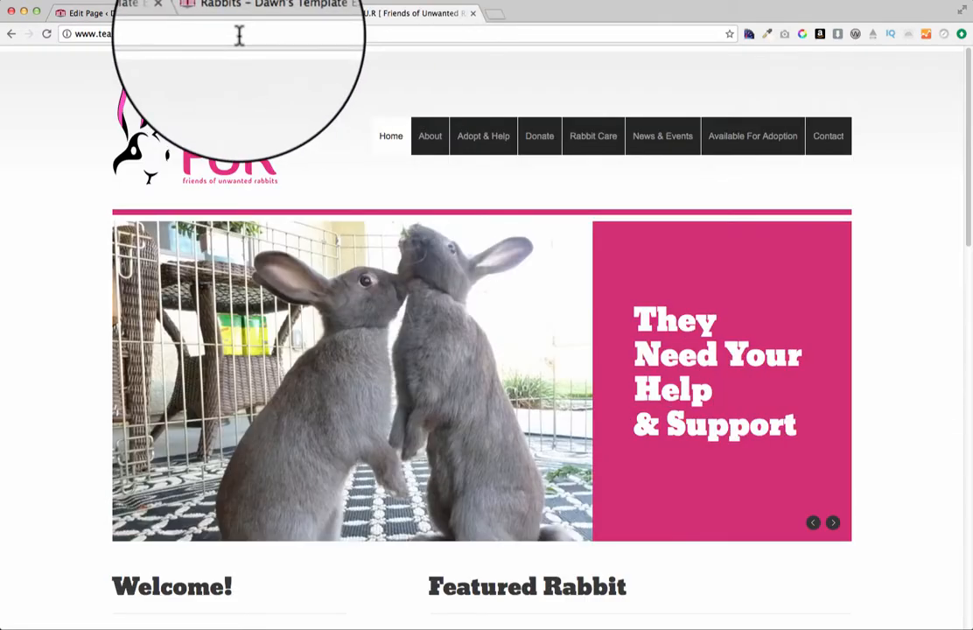
click(164, 33)
text(www)
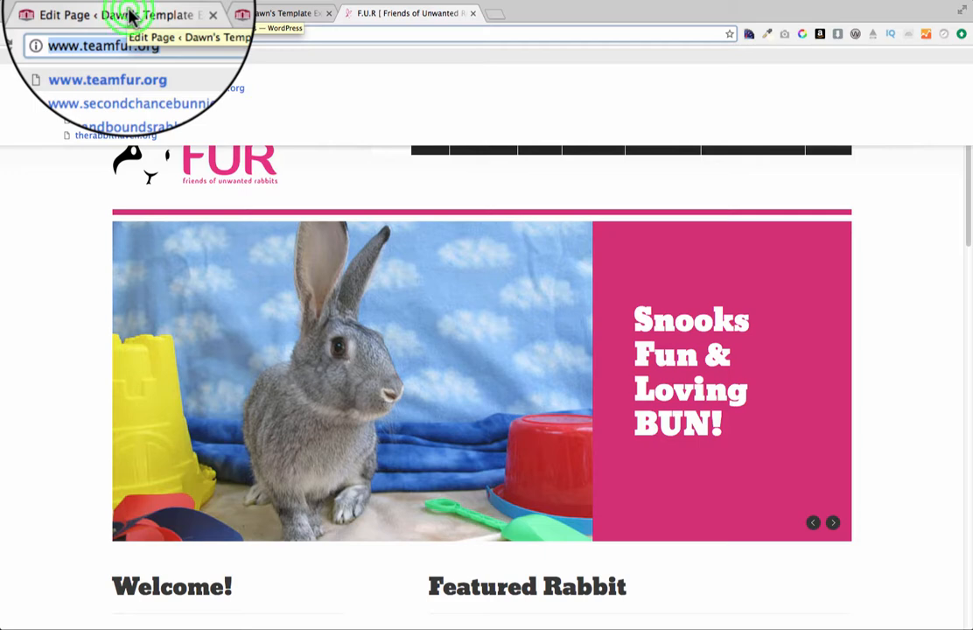
click(129, 15)
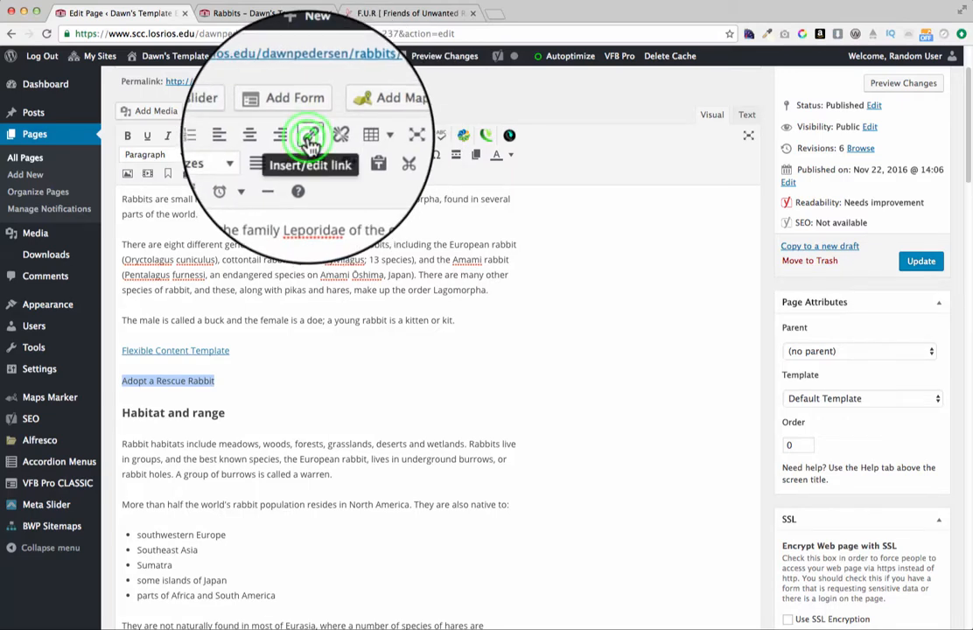
click(310, 140)
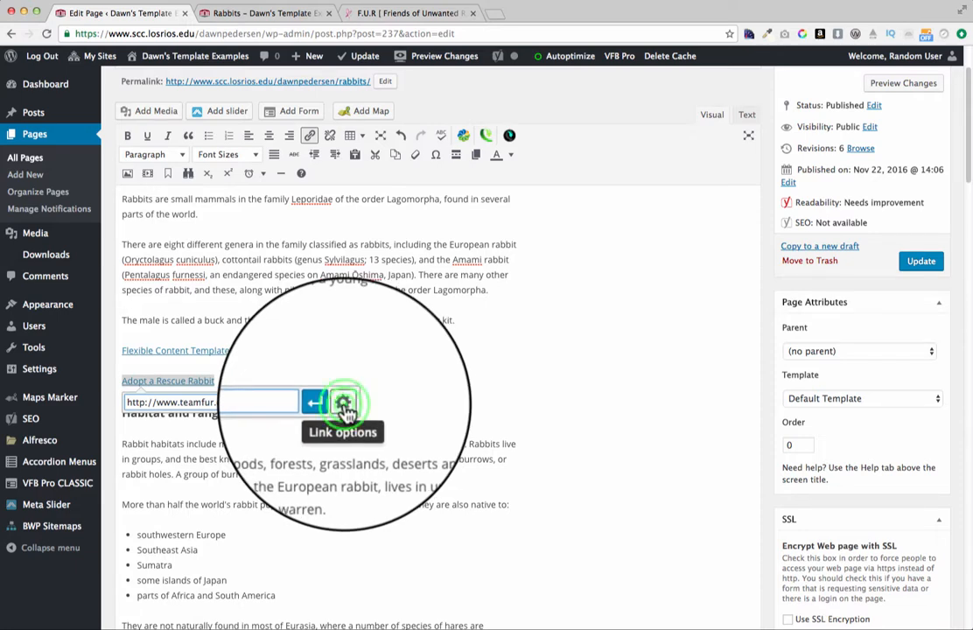
Step: In the link options, set the Adopt a Rescue Rabbit link to open in a new tab and apply the change
click(345, 405)
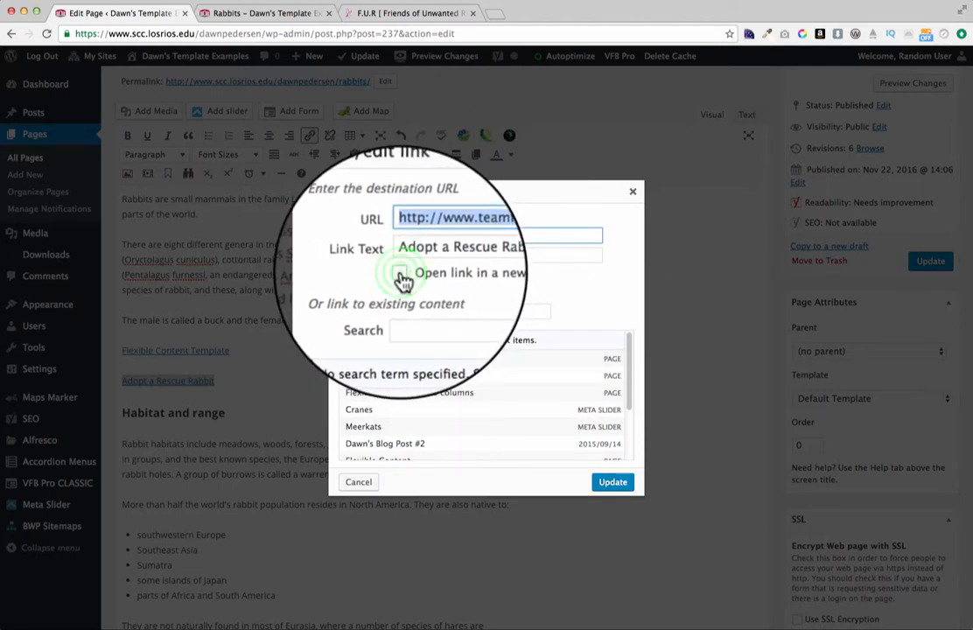
click(400, 274)
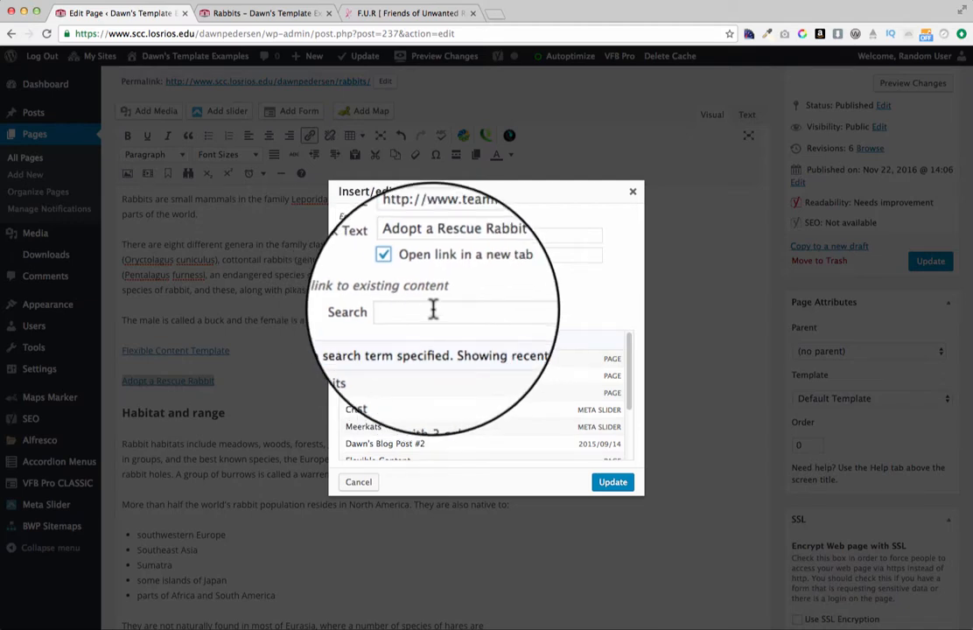
mouse_move(630, 348)
mouse_down()
mouse_move(631, 402)
mouse_move(631, 337)
mouse_move(632, 408)
mouse_move(633, 335)
mouse_up()
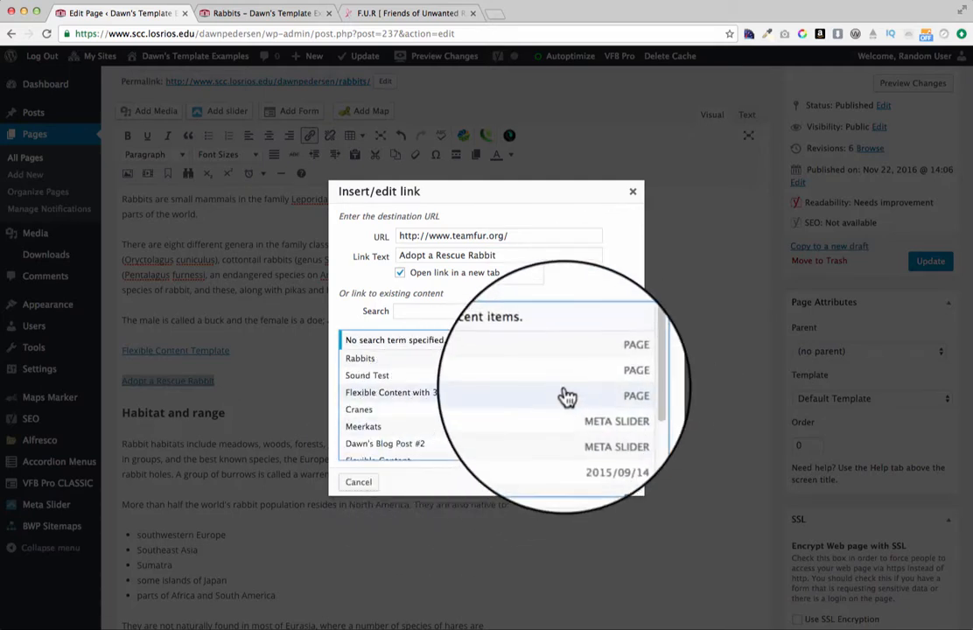
drag(629, 390, 635, 442)
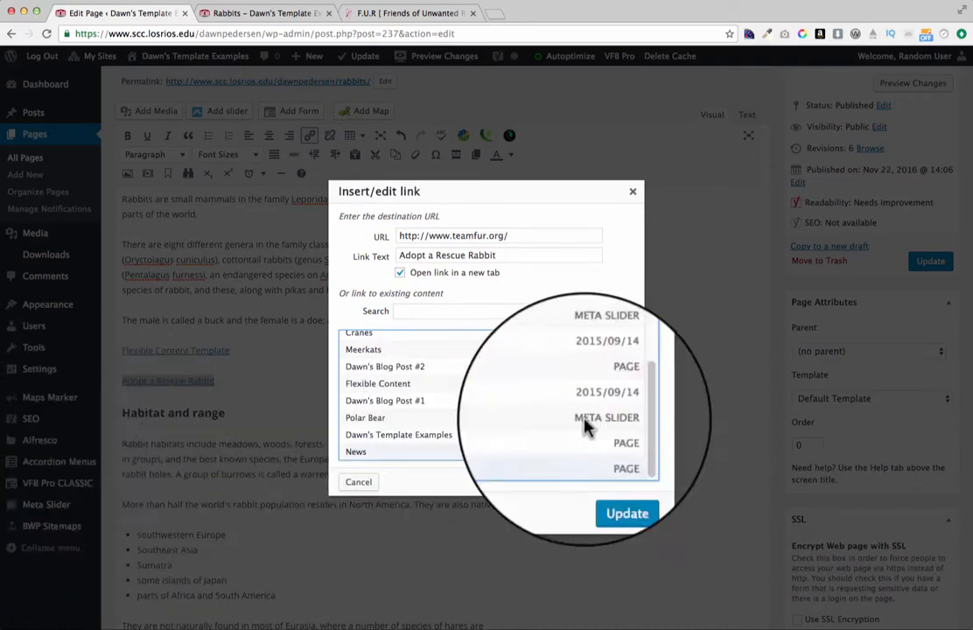
drag(639, 434, 632, 370)
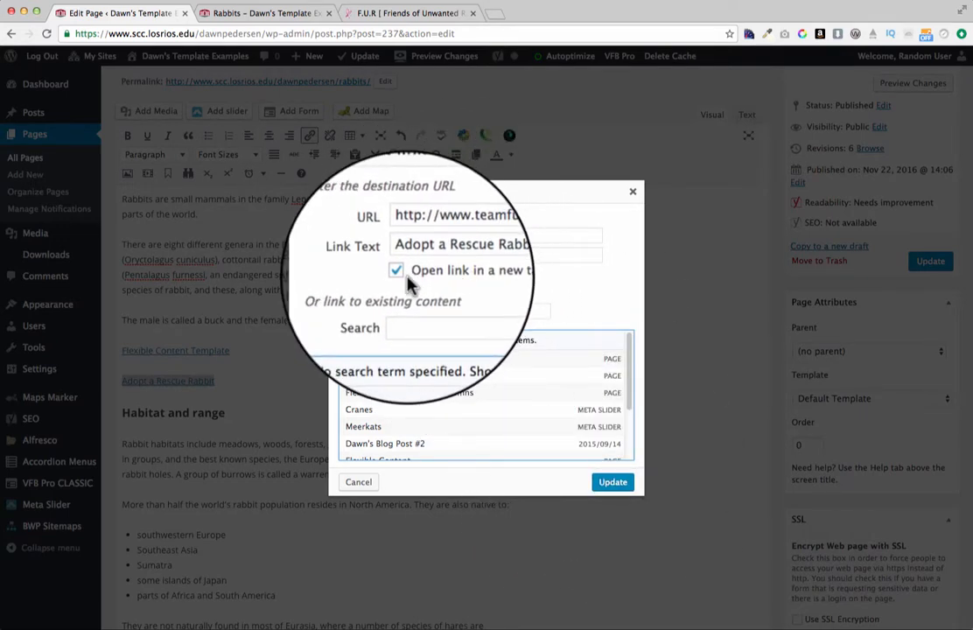
click(612, 483)
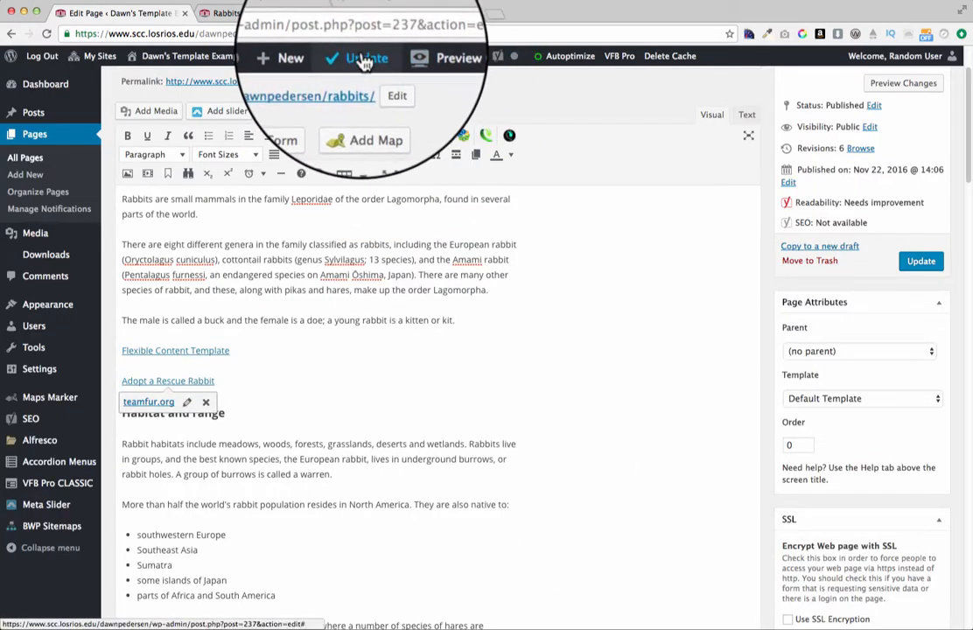
Step: Update the Rabbits page to save the new link and reload its published version
click(364, 59)
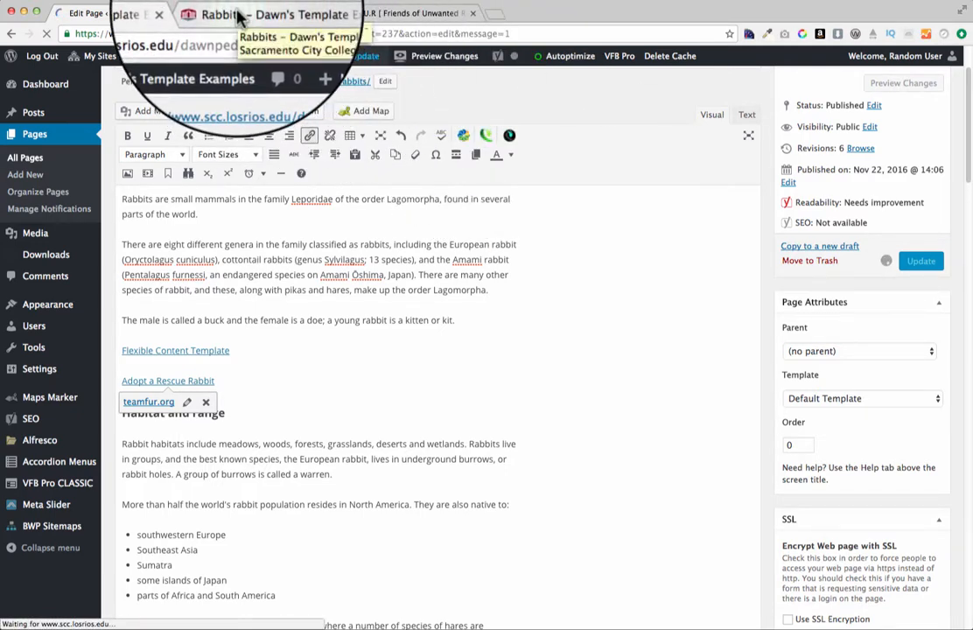
click(238, 18)
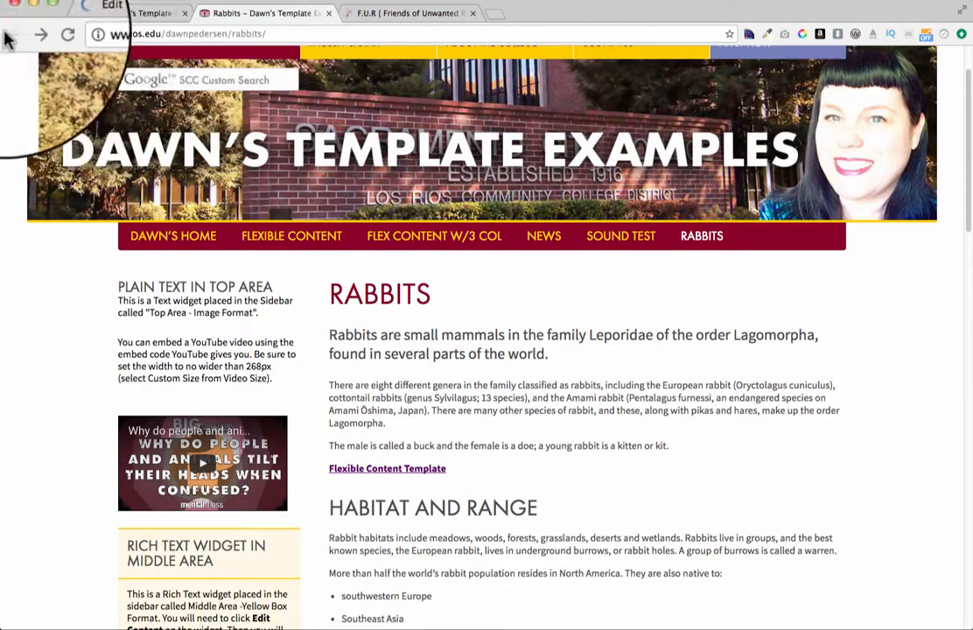
click(47, 34)
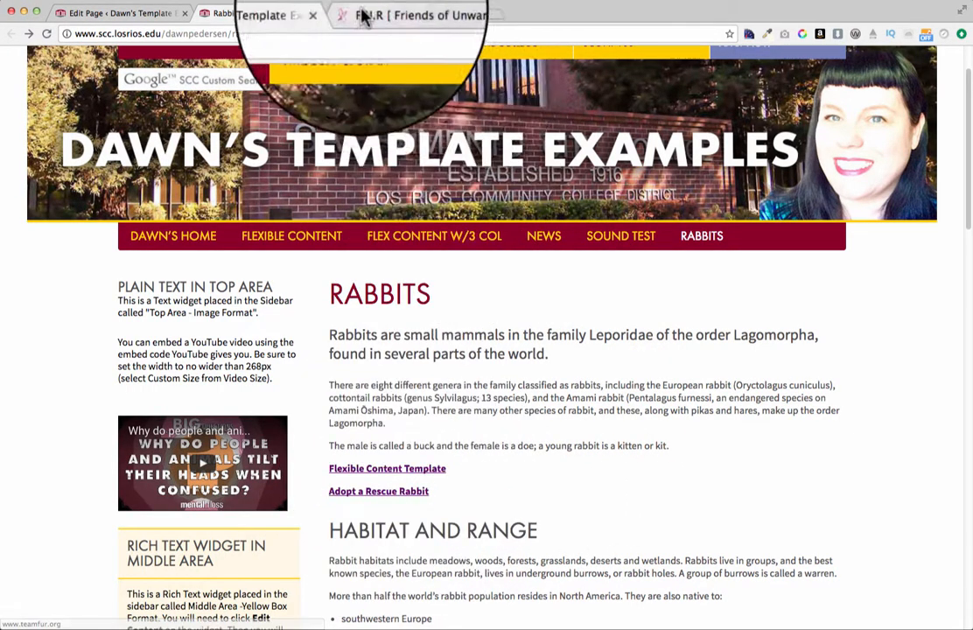
Step: Close the old Friends of Unwanted Rabbits page, test the Adopt a Rescue Rabbit link and return to the Rabbits page
click(473, 16)
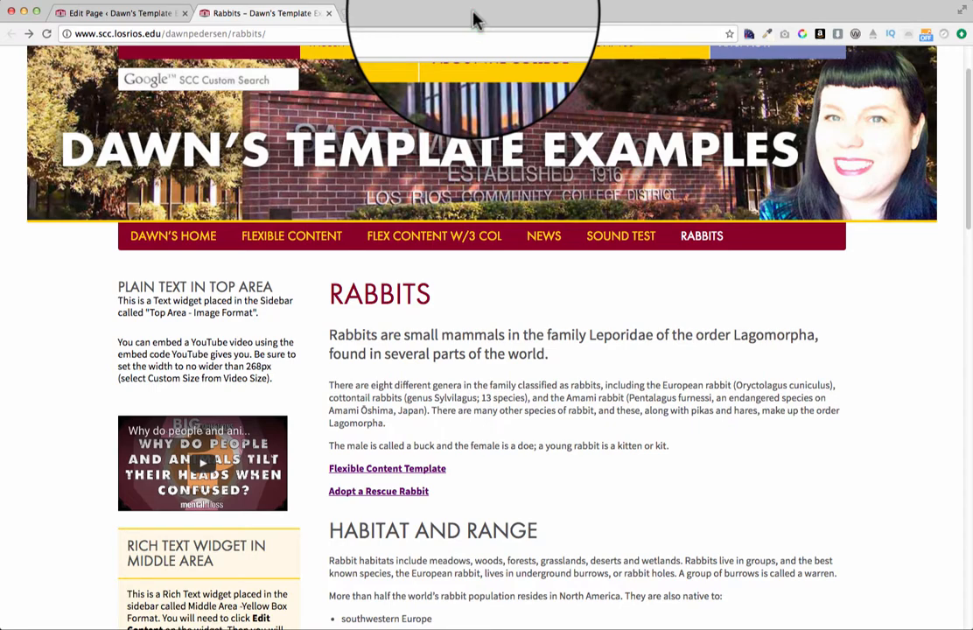
click(390, 490)
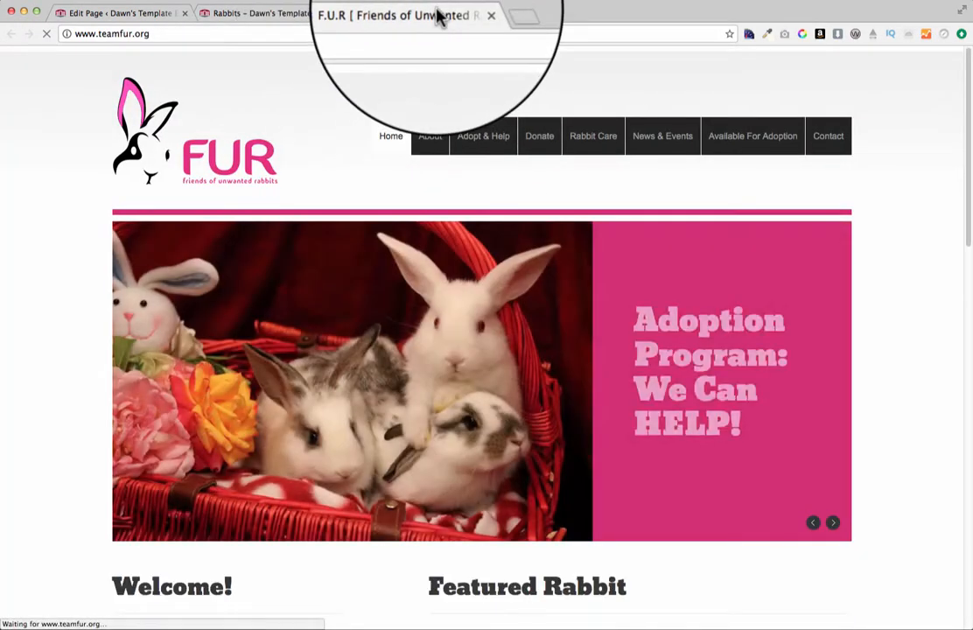
click(268, 18)
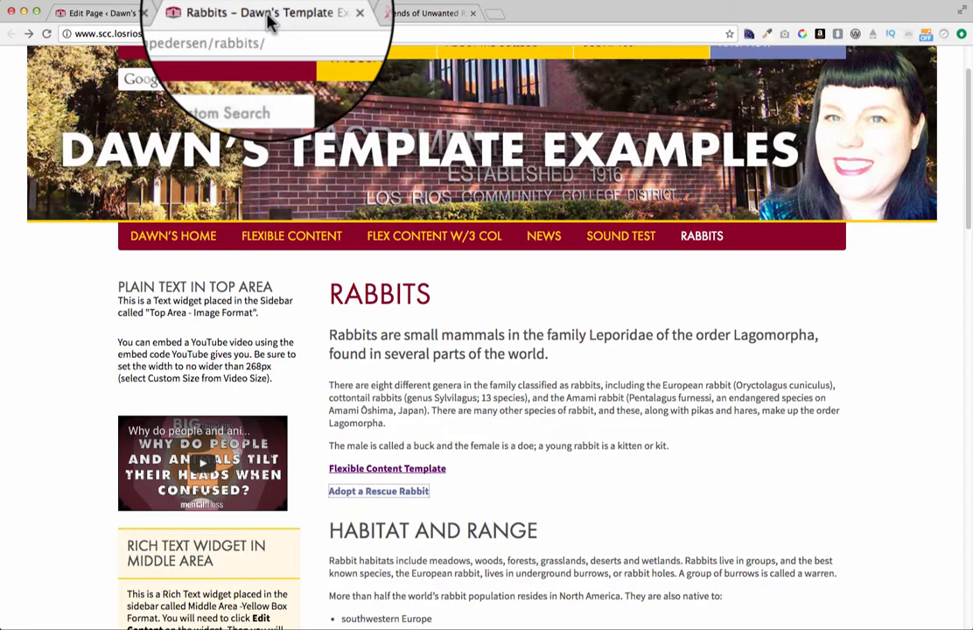